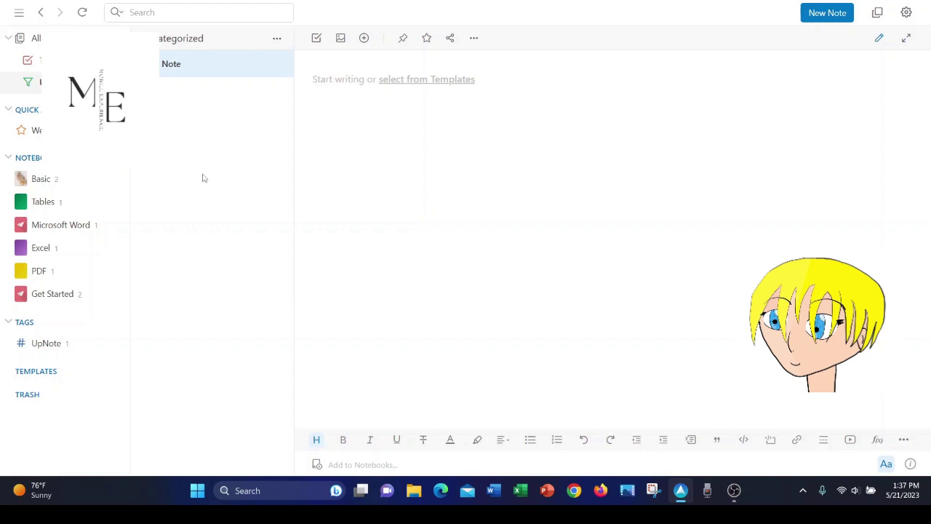
- Copy the link to the "Note about tags" note in the Basic notebook
{"action": "left_click", "coordinate": [72, 180]}
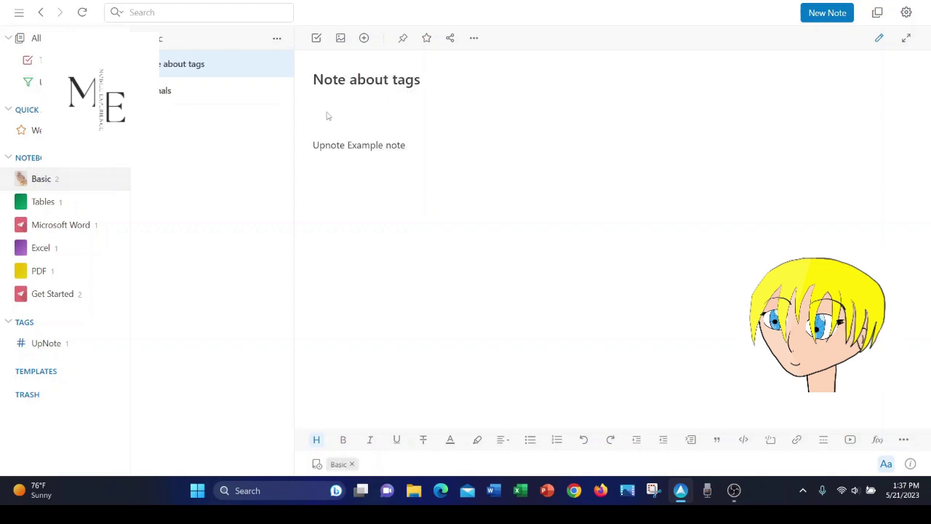
{"action": "left_click", "coordinate": [474, 39]}
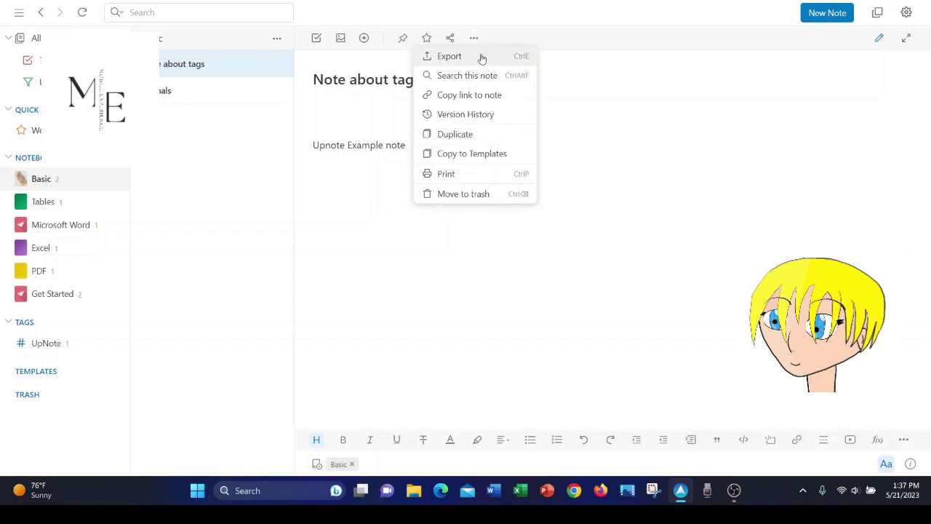
{"action": "left_click", "coordinate": [500, 94]}
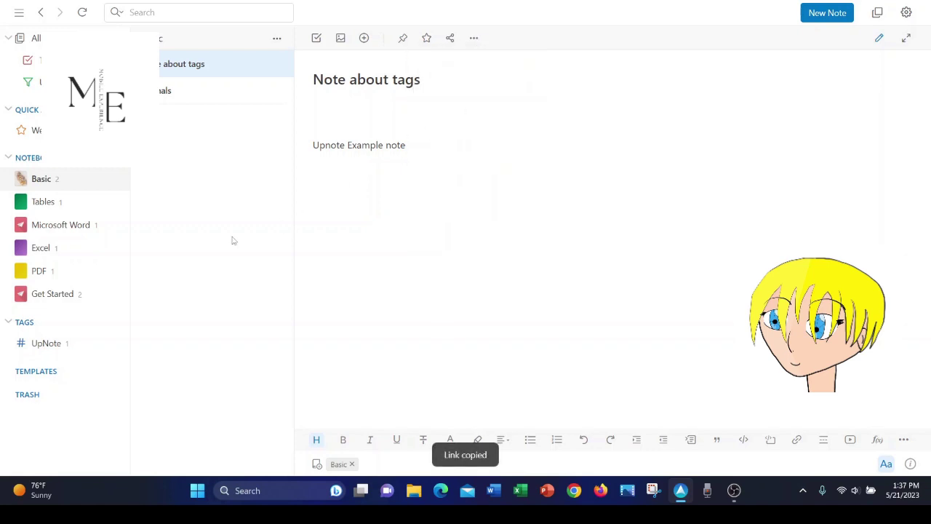
- Paste the copied note link below the sample1.docx attachment in the Microsoft Word notebook's note, finish editing and follow the link
{"action": "left_click", "coordinate": [68, 228]}
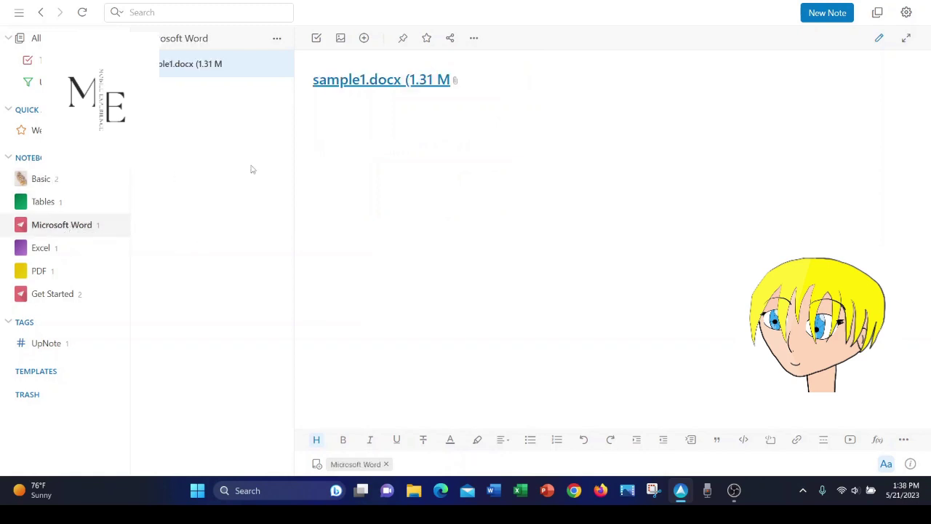
{"action": "left_click", "coordinate": [474, 38]}
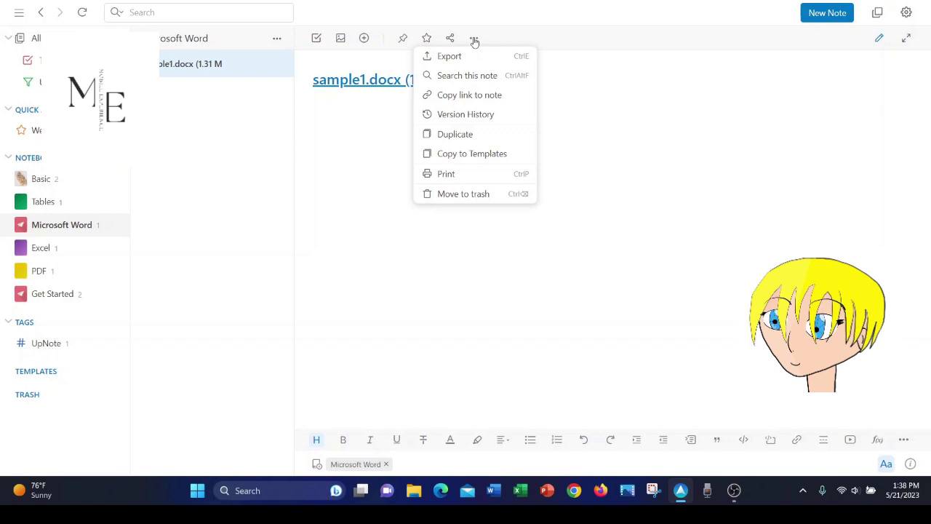
{"action": "left_click", "coordinate": [817, 36]}
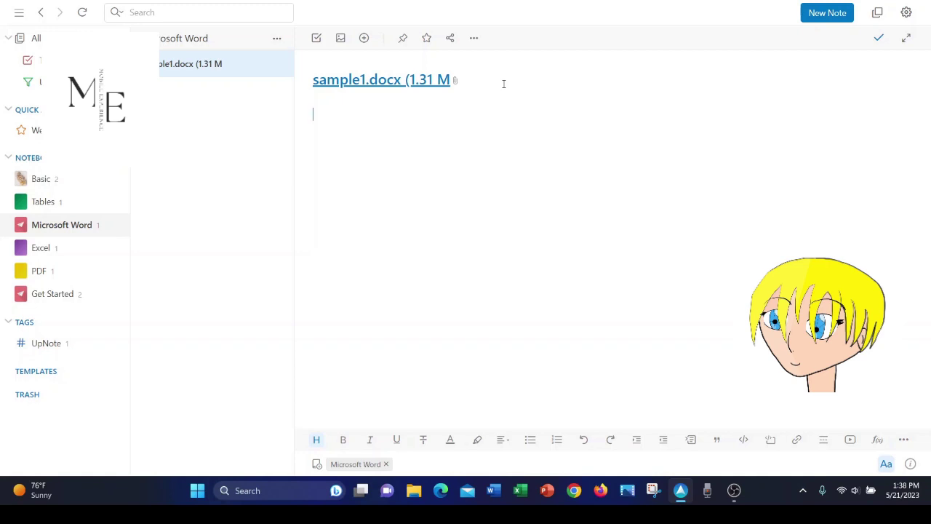
{"action": "right_click", "coordinate": [354, 107]}
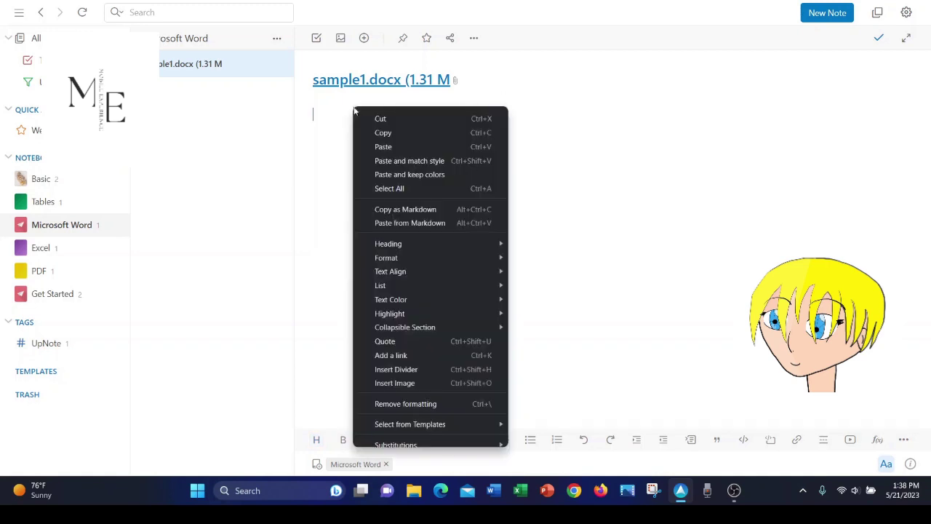
{"action": "left_click", "coordinate": [388, 147]}
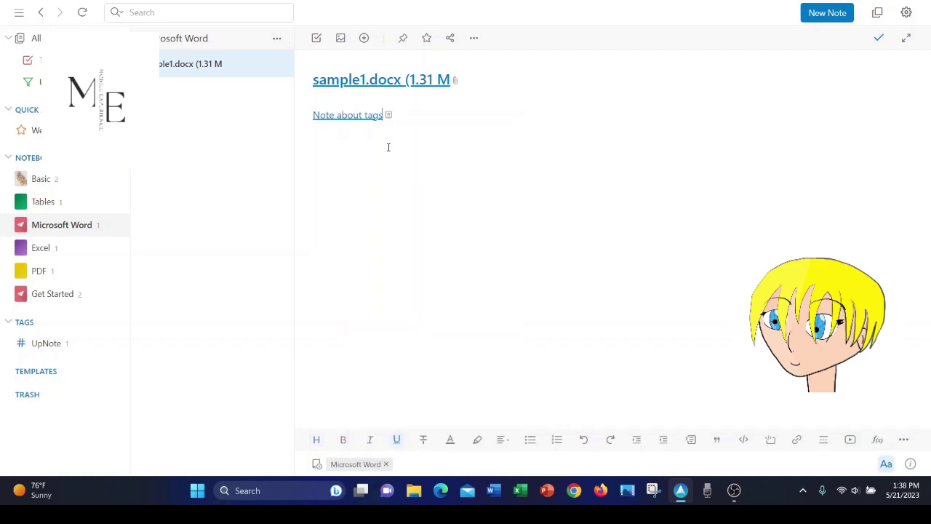
{"action": "left_click", "coordinate": [879, 40]}
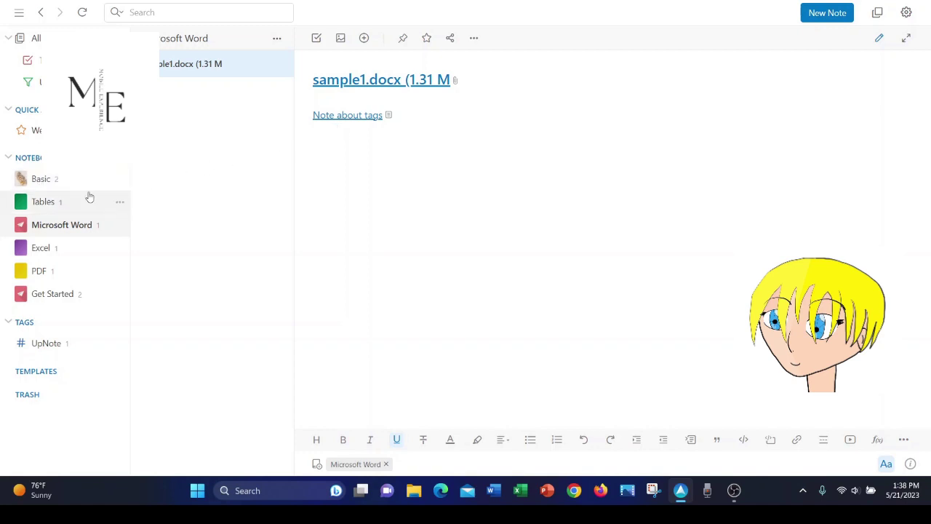
{"action": "left_click", "coordinate": [350, 119]}
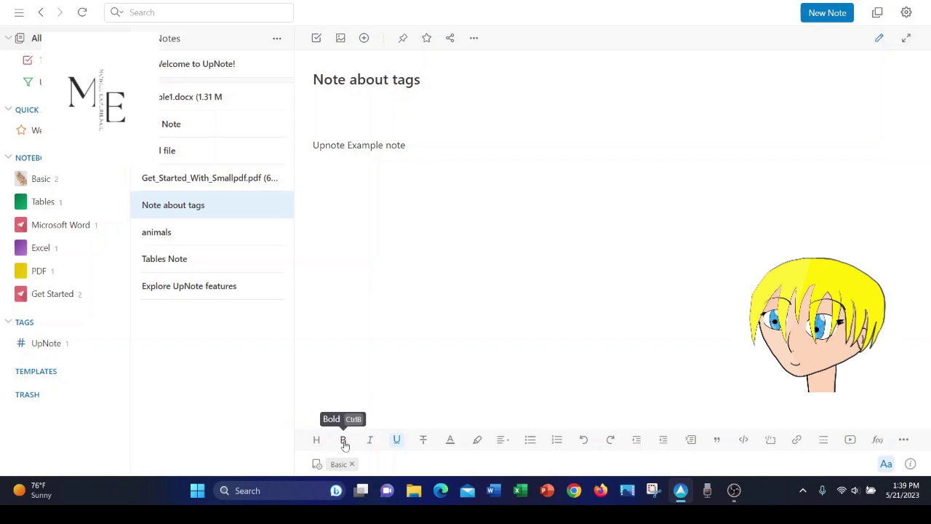
{"action": "left_click", "coordinate": [398, 440]}
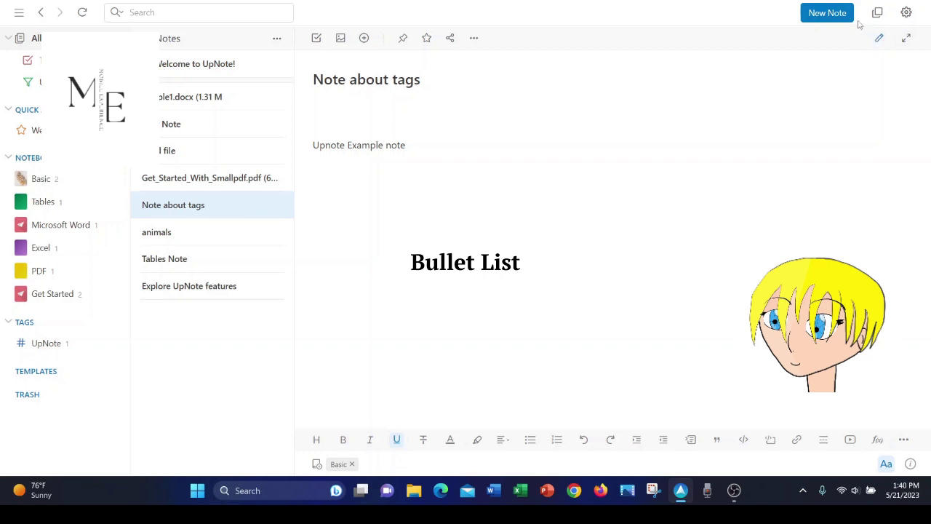
- Create a note titled "Bullet List" with a bulleted list of 1, 2 and 3, and move that note to the trash
{"action": "left_click", "coordinate": [827, 12]}
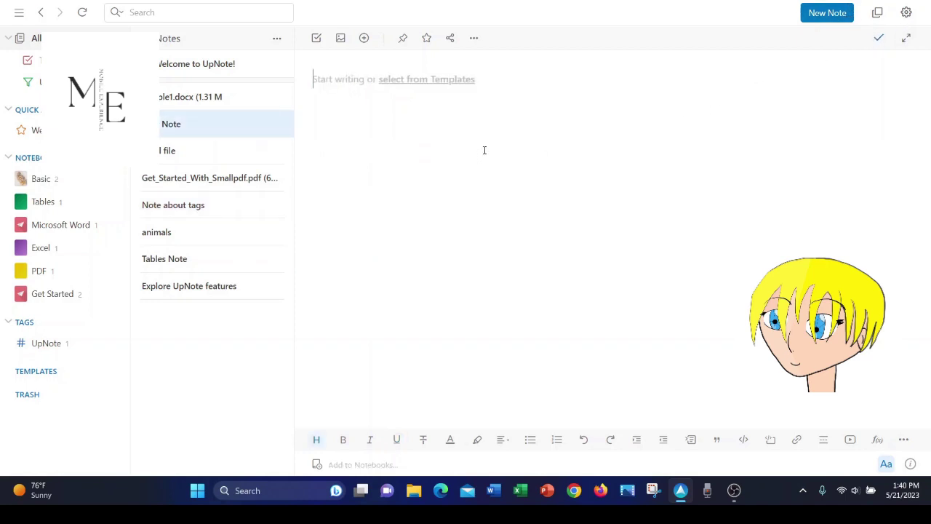
{"action": "type", "text": "Bu"}
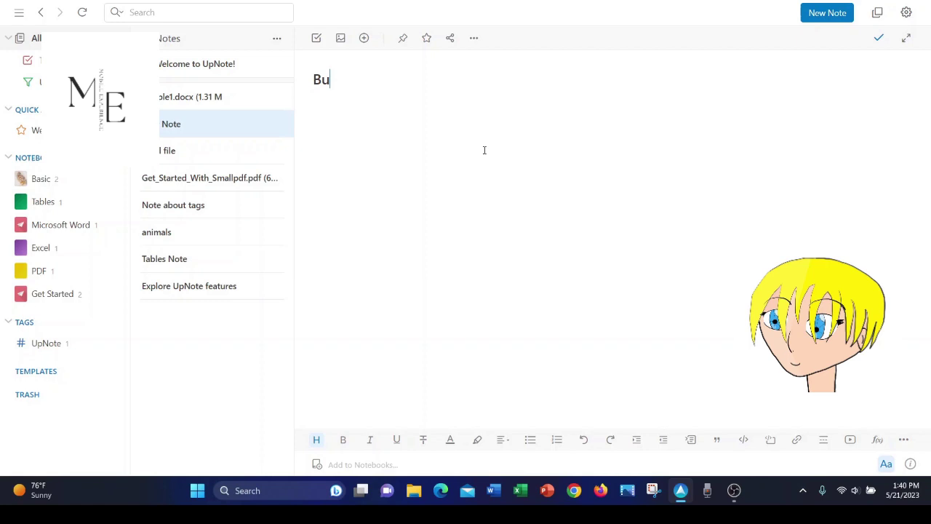
{"action": "type", "text": "llet List"}
{"action": "left_click", "coordinate": [530, 441]}
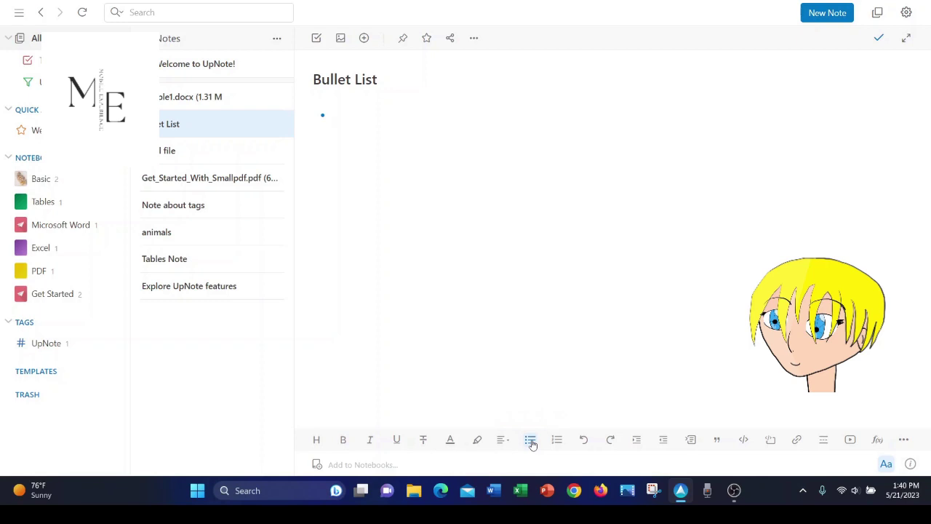
{"action": "type", "text": "1 "}
{"action": "type", "text": "2"}
{"action": "key", "text": "Return"}
{"action": "type", "text": "3"}
{"action": "key", "text": "Return"}
{"action": "left_click", "coordinate": [474, 38]}
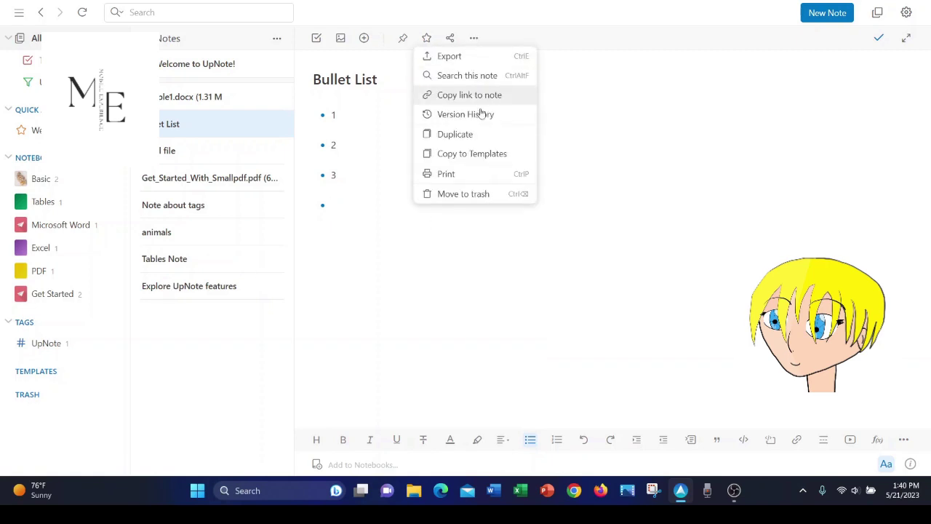
{"action": "left_click", "coordinate": [499, 195]}
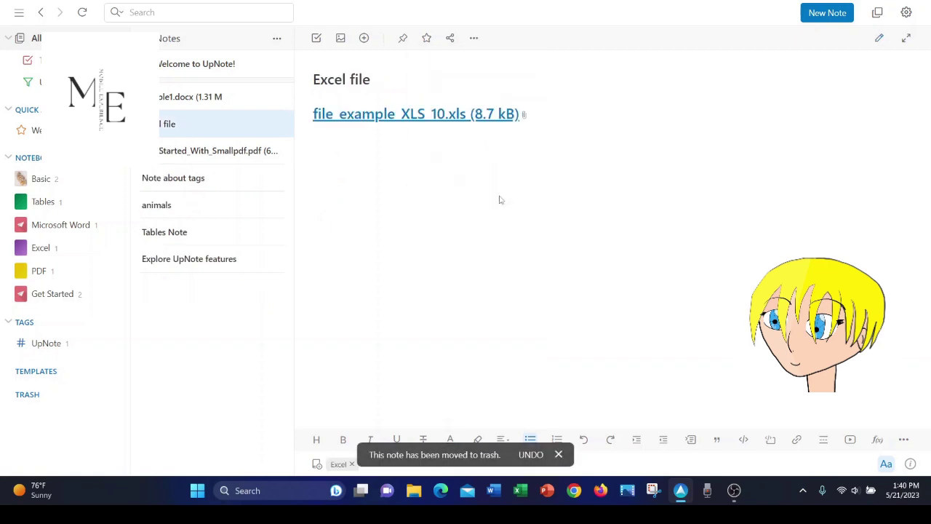
- Create a new note headed "Numbers" containing a numbered list with the items 1, 2 and 3
{"action": "left_click", "coordinate": [825, 16]}
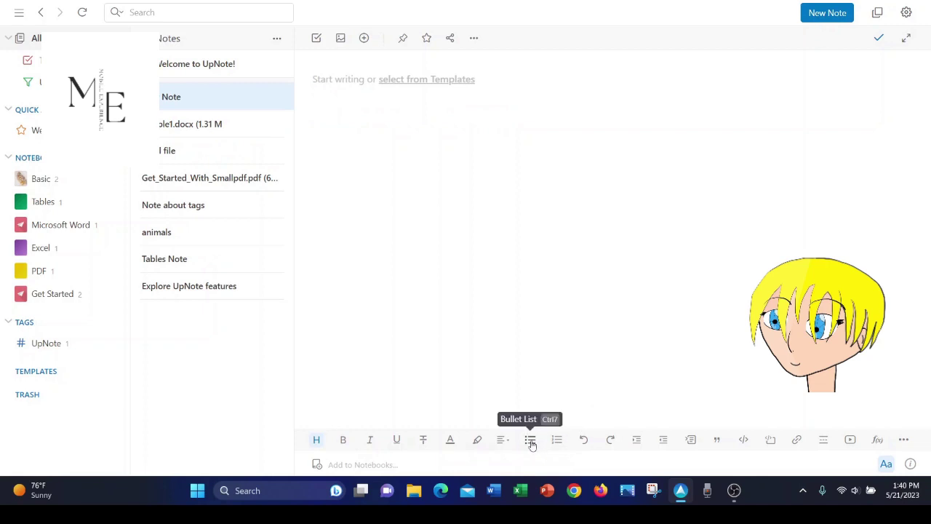
{"action": "type", "text": "Numbers"}
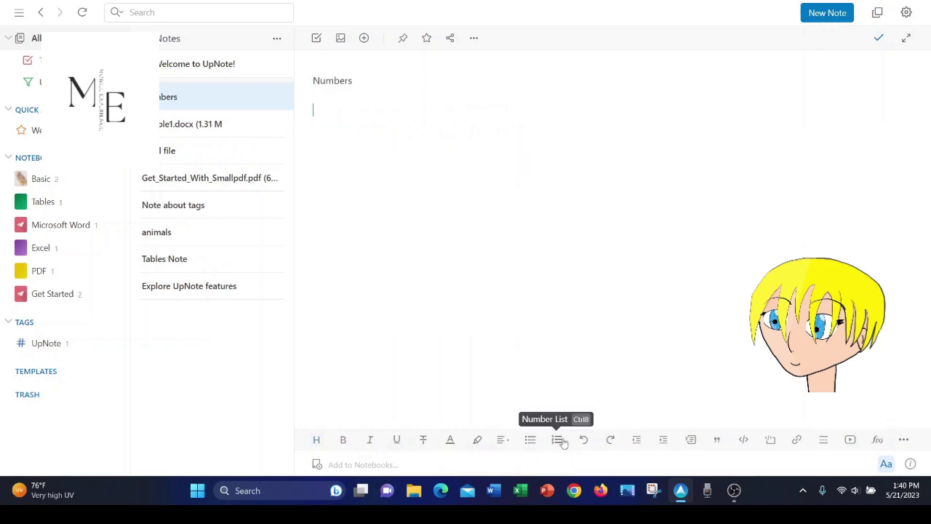
{"action": "left_click", "coordinate": [557, 440]}
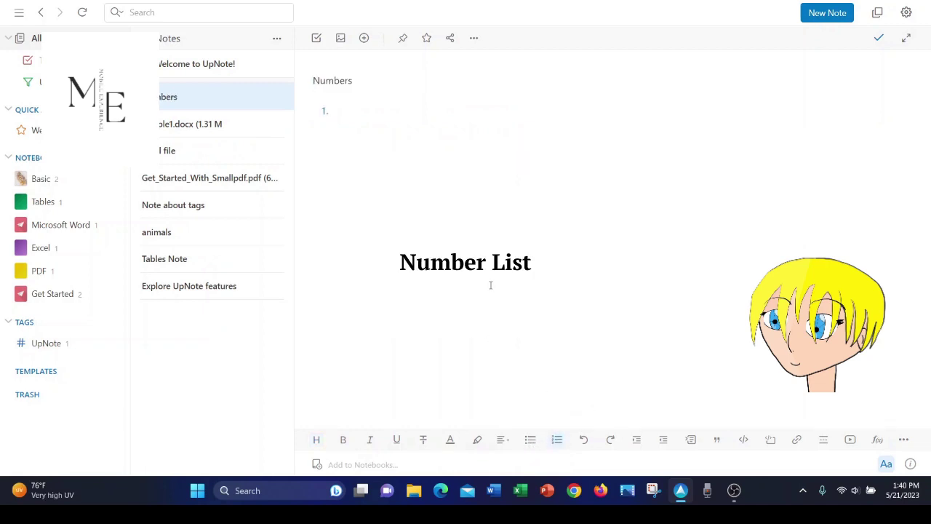
{"action": "type", "text": "1"}
{"action": "key", "text": "Return"}
{"action": "type", "text": "2"}
{"action": "key", "text": "Return"}
{"action": "type", "text": "3"}
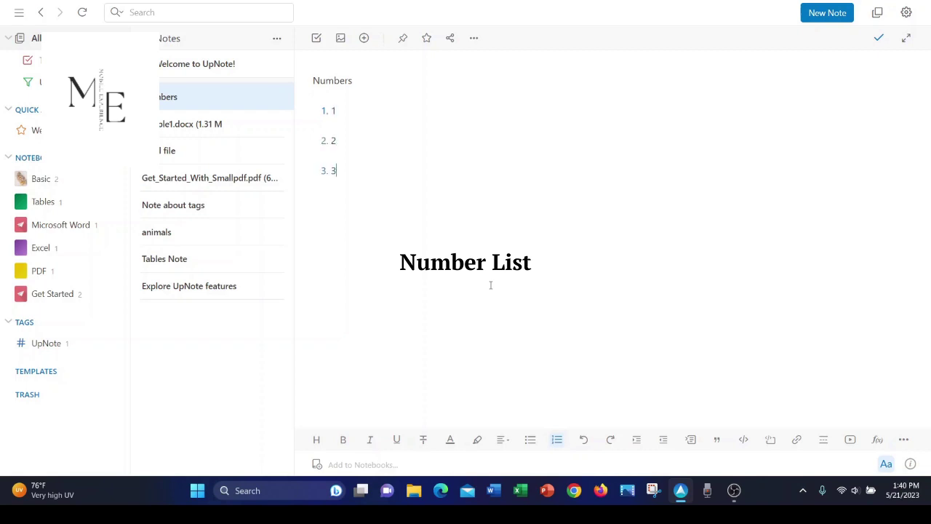
{"action": "key", "text": "Return"}
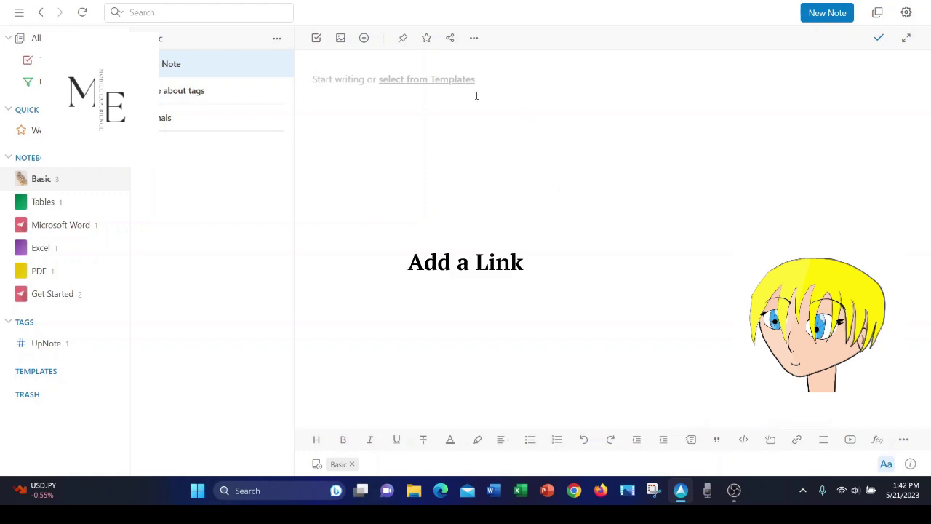
{"action": "left_click", "coordinate": [474, 38]}
{"action": "left_click", "coordinate": [736, 216]}
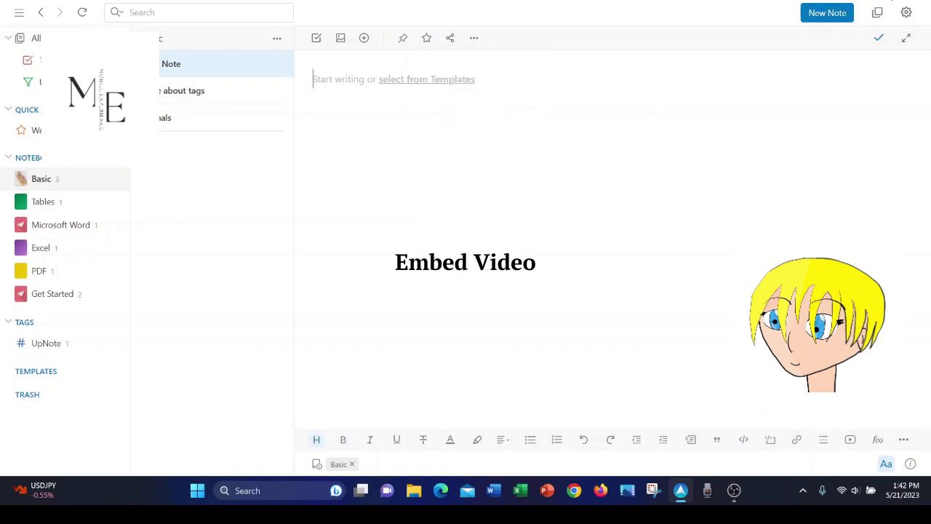
- Switch to YouTube in the browser, open the video "13 Types of Students Getting Exam Results" and copy its share link
{"action": "key", "text": "super+Down"}
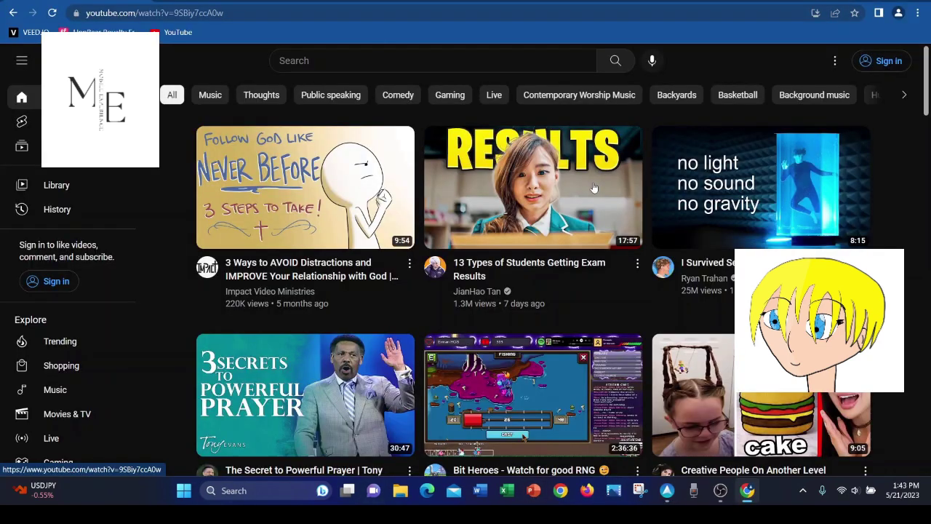
{"action": "left_click", "coordinate": [593, 182]}
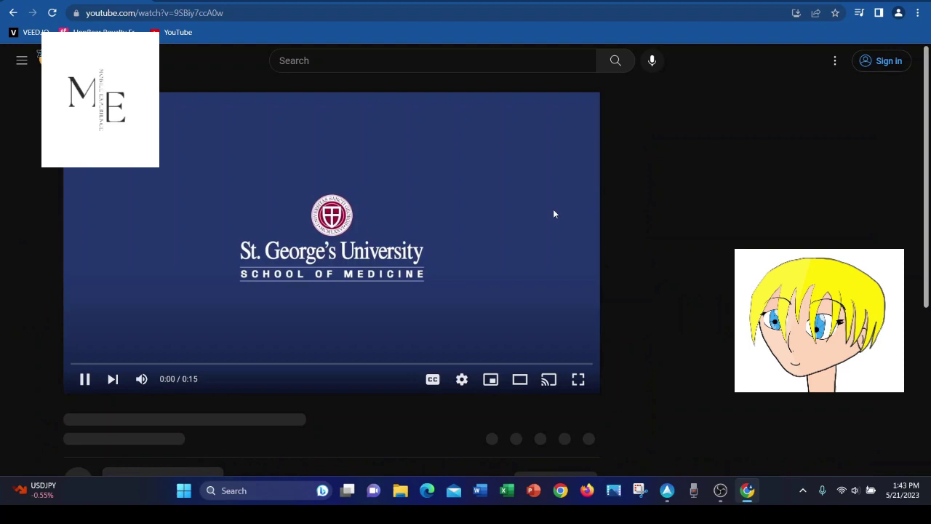
{"action": "left_click", "coordinate": [84, 378]}
{"action": "scroll", "coordinate": [375, 353], "scroll_direction": "down", "scroll_amount": 3}
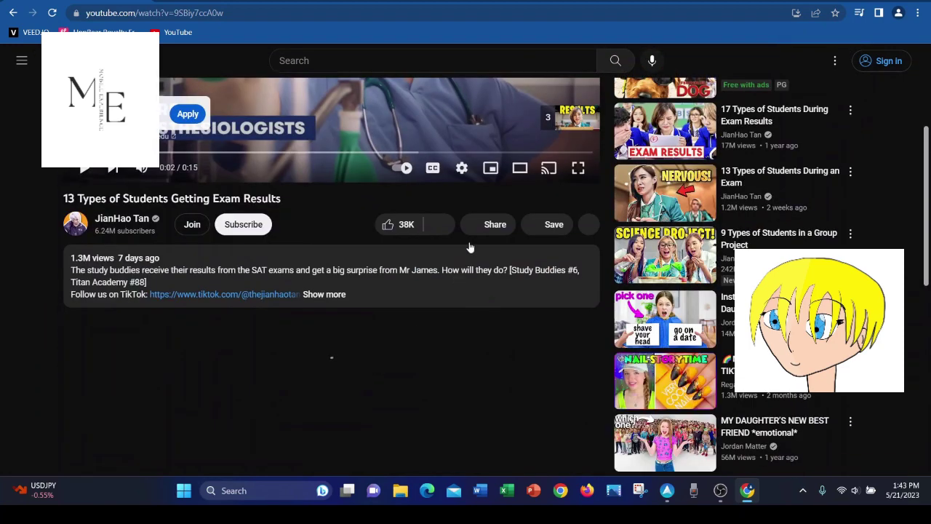
{"action": "left_click", "coordinate": [487, 226]}
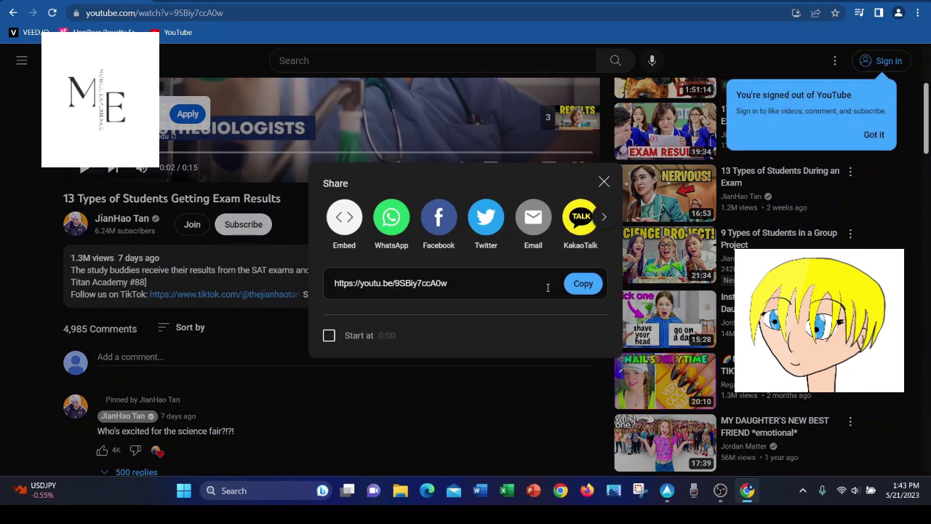
{"action": "left_click", "coordinate": [581, 286]}
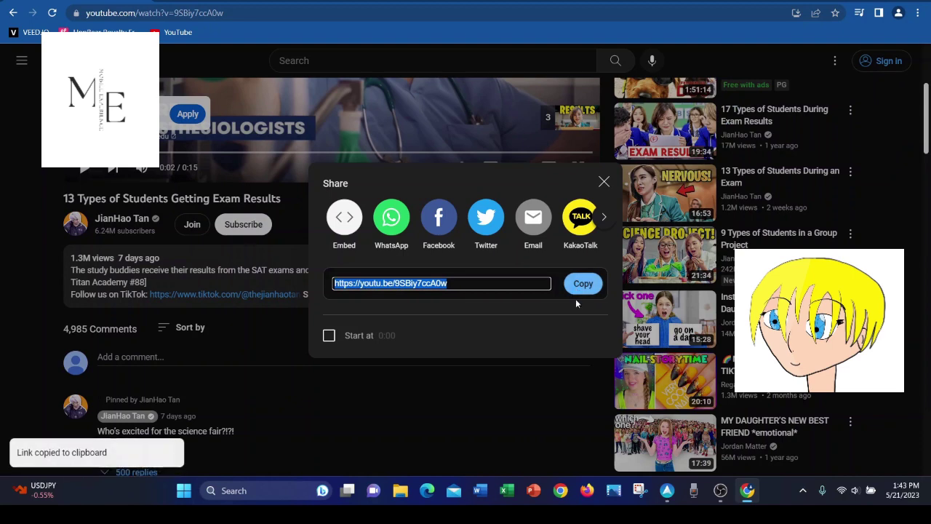
- Switch back to UpNote and embed the video from the copied YouTube link in the empty new note of the Basic notebook
{"action": "left_click", "coordinate": [668, 494]}
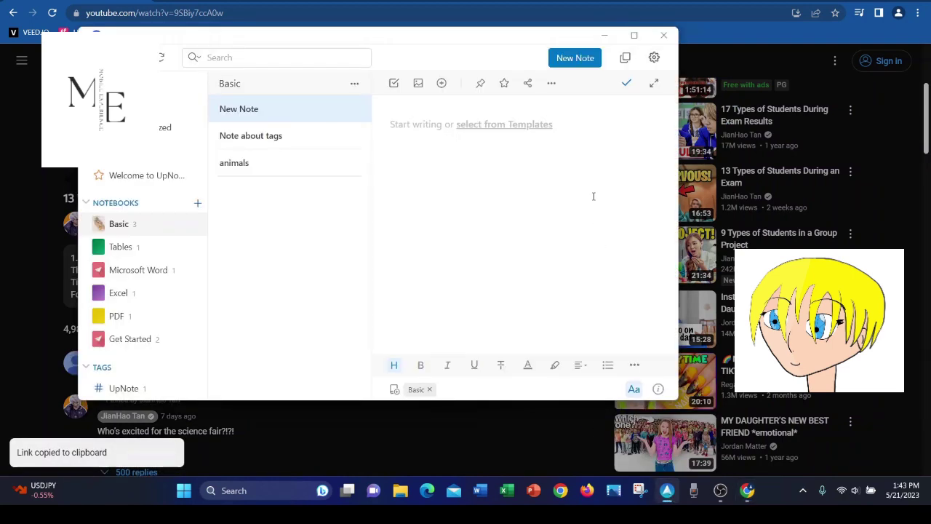
{"action": "left_click", "coordinate": [563, 124]}
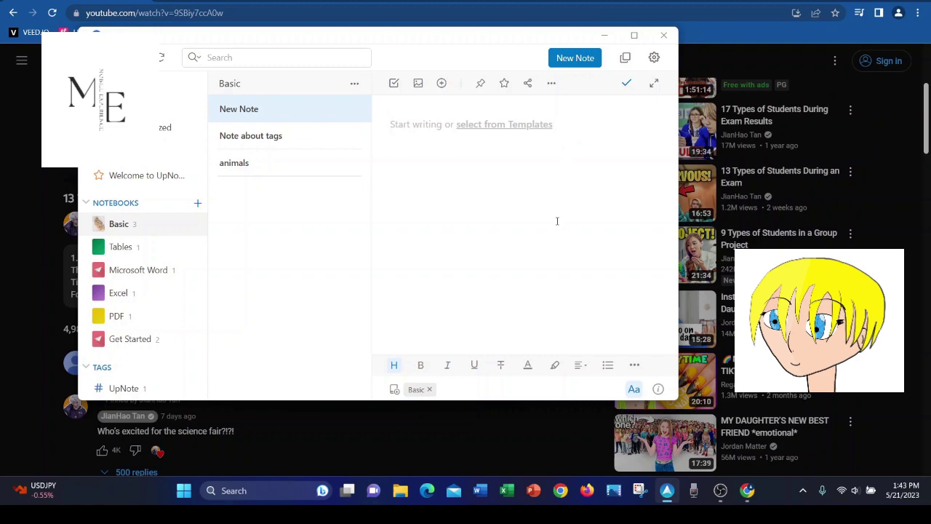
{"action": "left_click", "coordinate": [634, 35]}
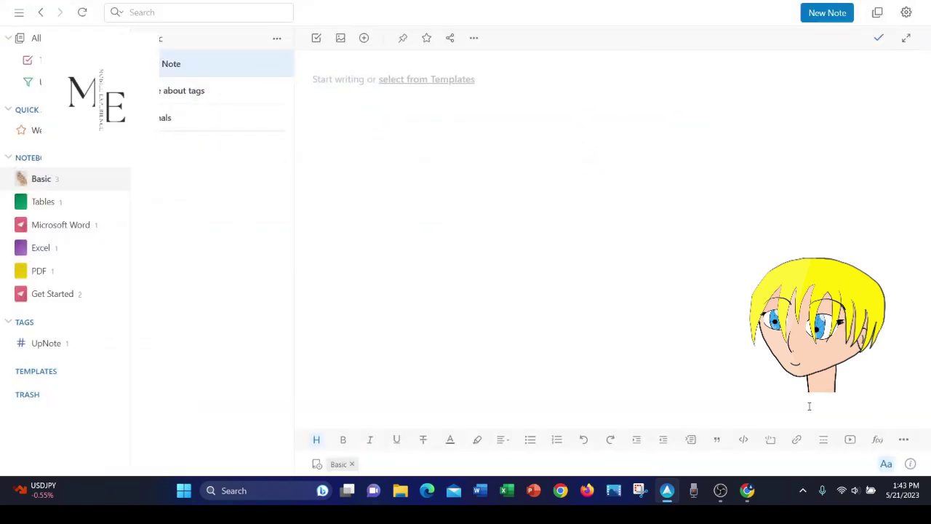
{"action": "left_click", "coordinate": [850, 441]}
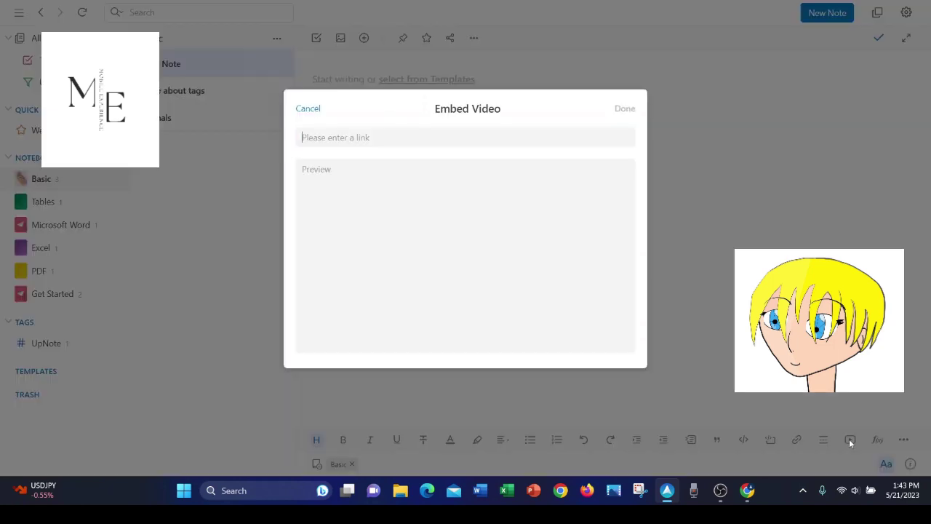
{"action": "right_click", "coordinate": [381, 137]}
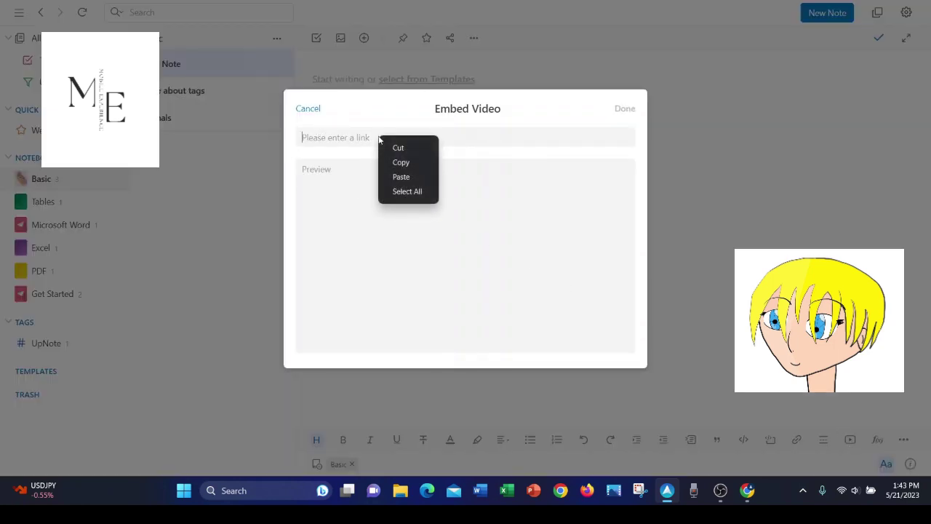
{"action": "left_click", "coordinate": [398, 175]}
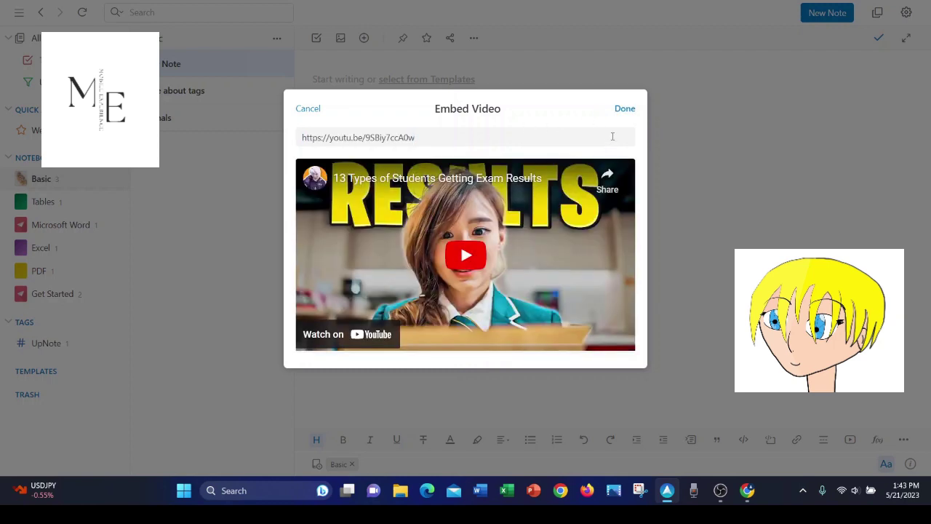
{"action": "left_click", "coordinate": [627, 112]}
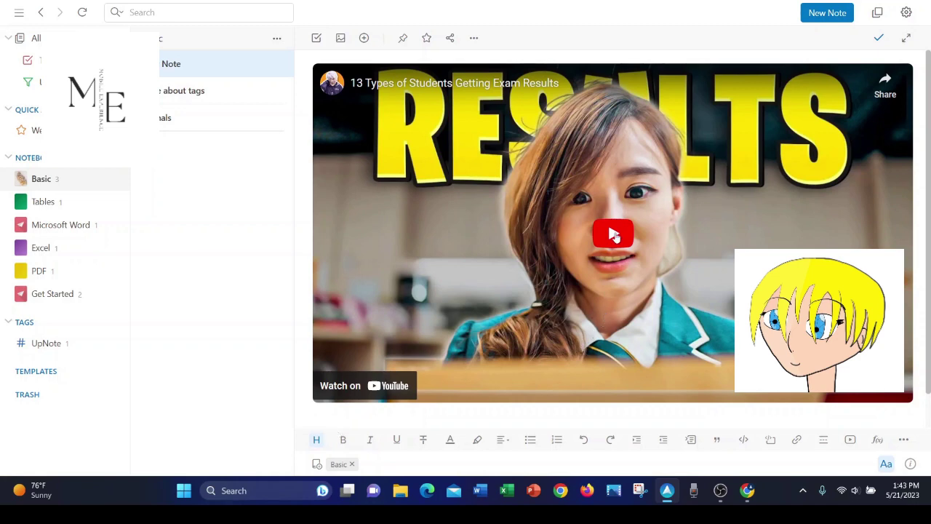
- Play the embedded video inside the note briefly, and pause it
{"action": "left_click", "coordinate": [614, 234]}
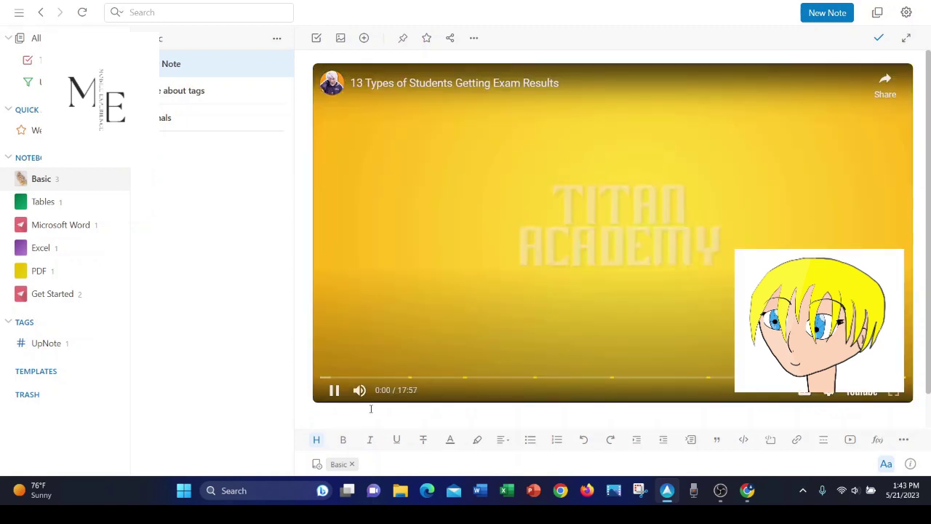
{"action": "left_click", "coordinate": [334, 391]}
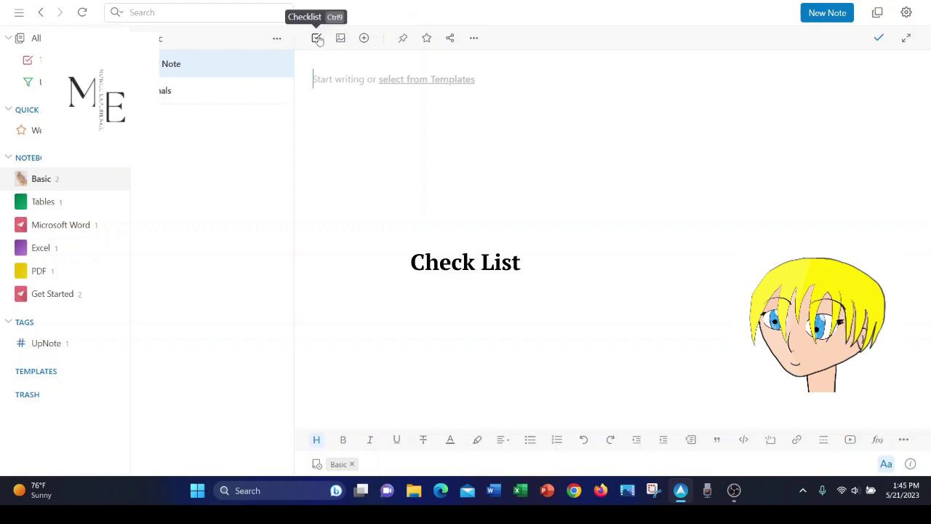
- Add a checklist with the items 1, 2, 3 and 4 to the empty new note, and move that note to the trash
{"action": "left_click", "coordinate": [317, 40]}
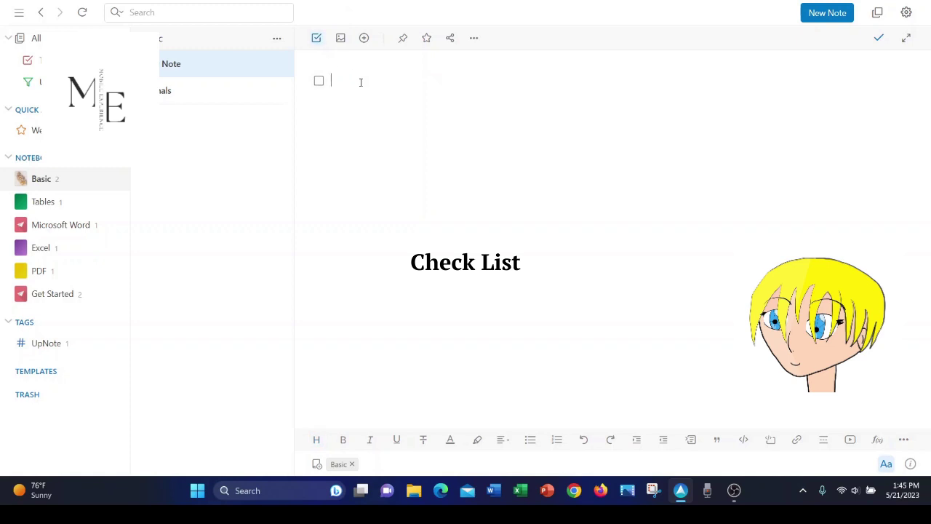
{"action": "type", "text": "1"}
{"action": "key", "text": "Return"}
{"action": "type", "text": "2"}
{"action": "key", "text": "Return"}
{"action": "type", "text": "3"}
{"action": "key", "text": "Return"}
{"action": "type", "text": "4"}
{"action": "key", "text": "Return"}
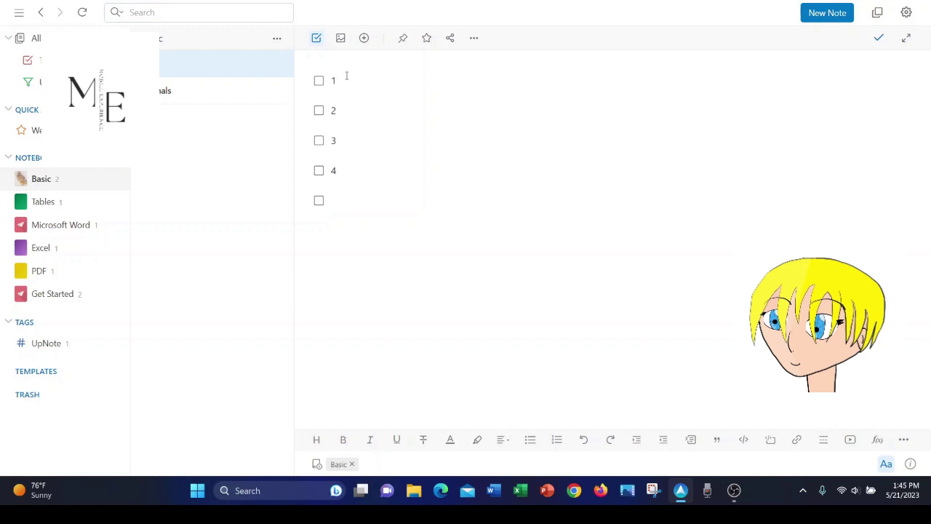
{"action": "left_click", "coordinate": [479, 40]}
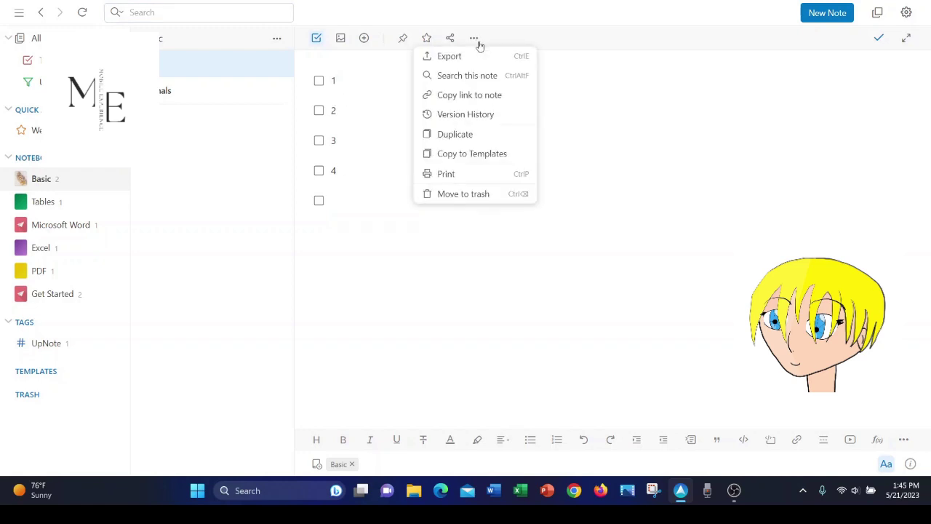
{"action": "left_click", "coordinate": [498, 189]}
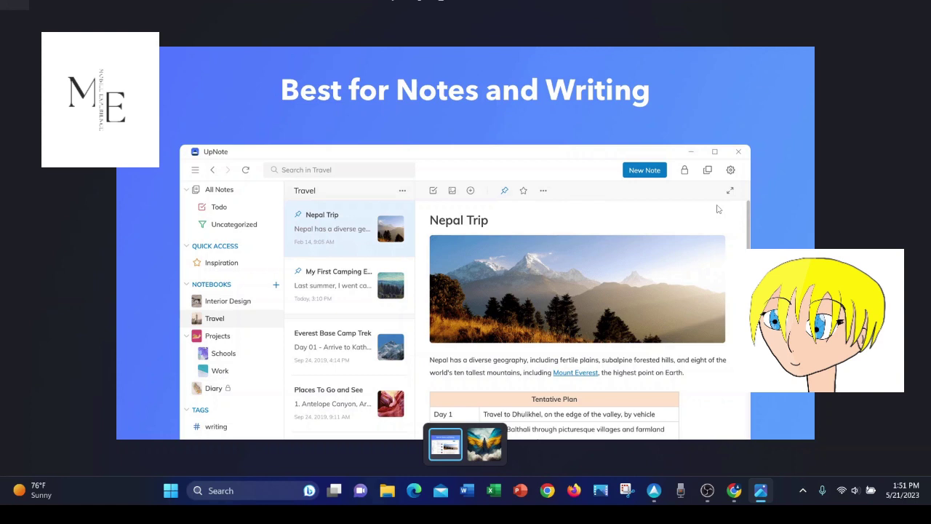